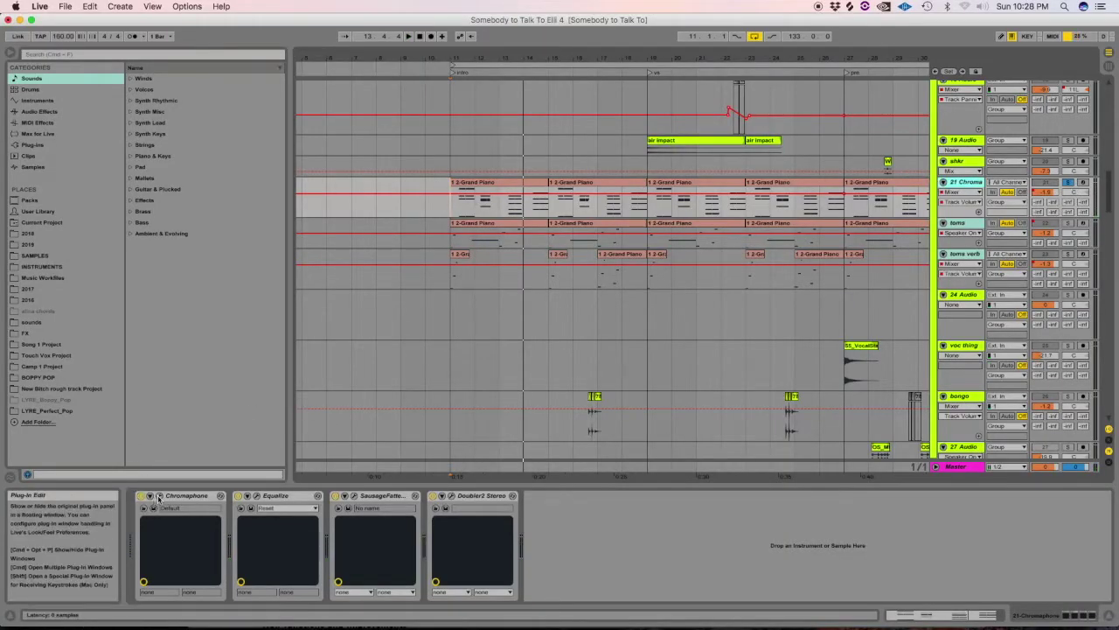
Open the Chromaphone instrument on track 21, look through its list of sound banks, and close the plug-in window.
click(159, 495)
drag(336, 150, 552, 150)
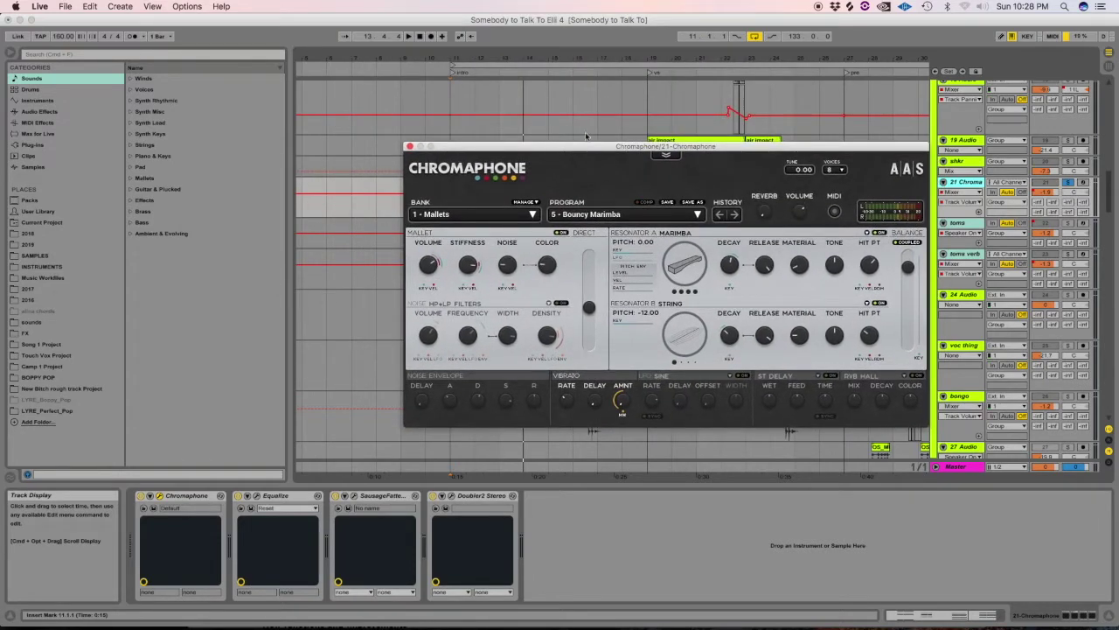
drag(579, 149, 516, 109)
click(422, 172)
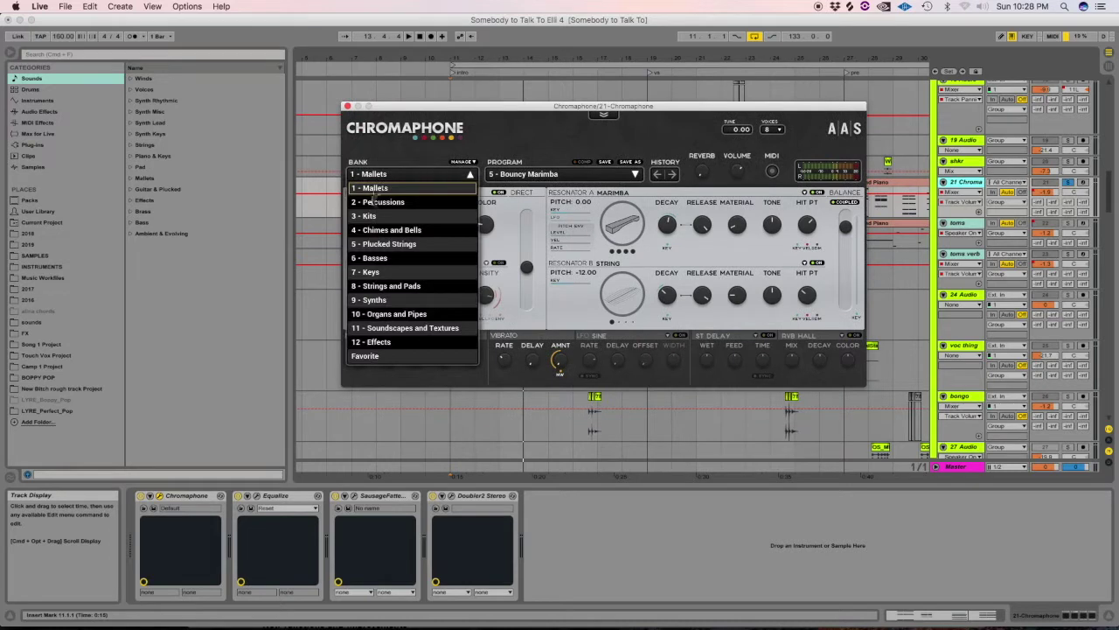
click(484, 119)
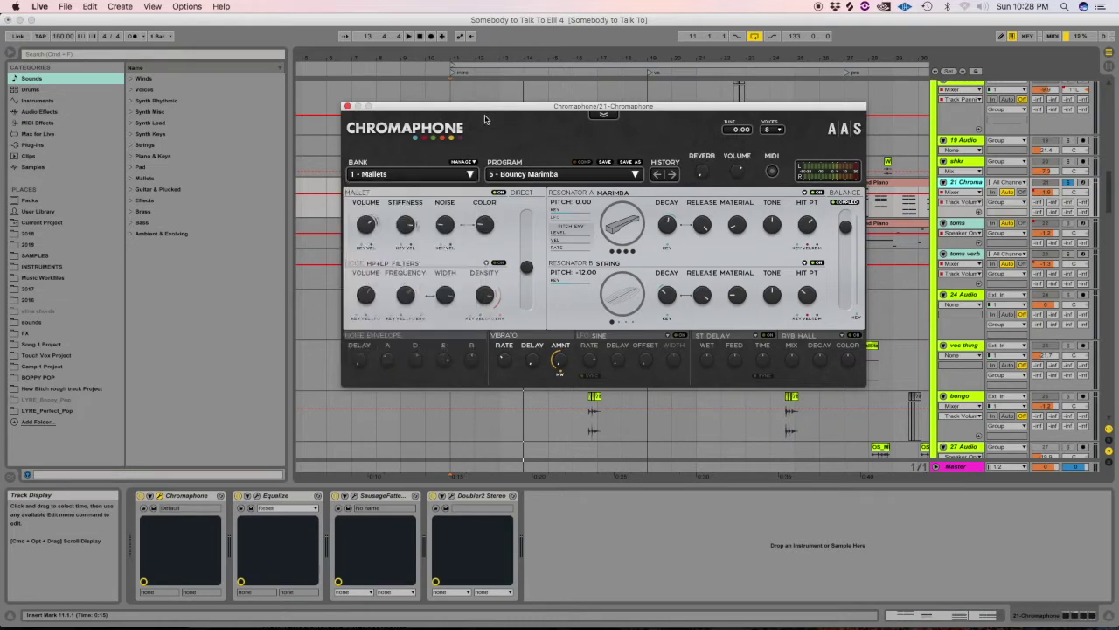
click(348, 106)
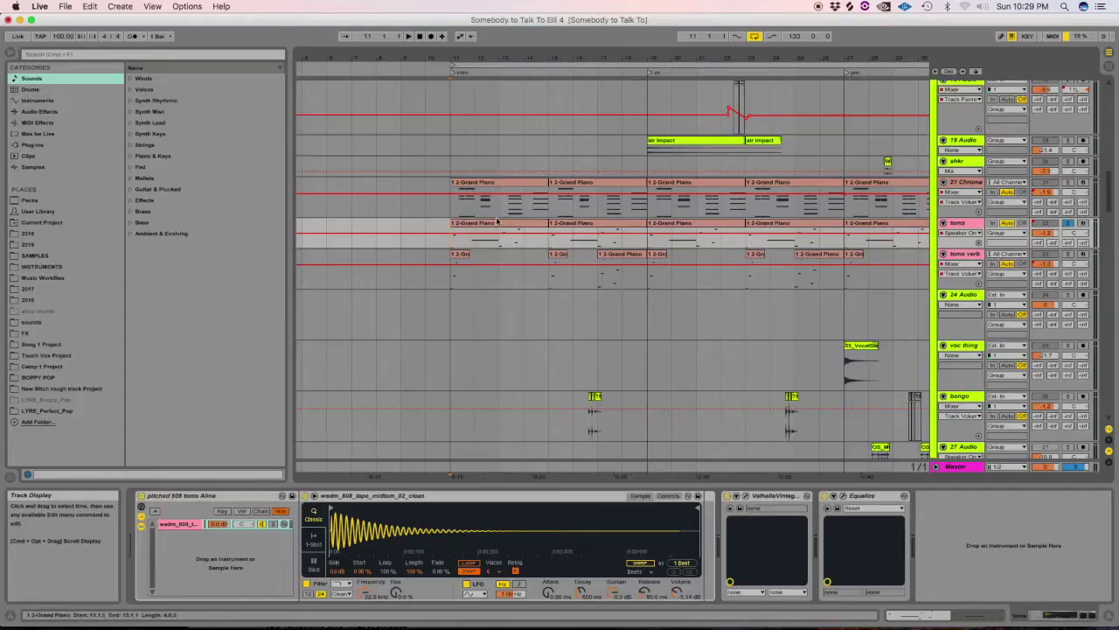
Select the first toms clip, play the intro from it, and look over the other tracks in the group.
click(498, 227)
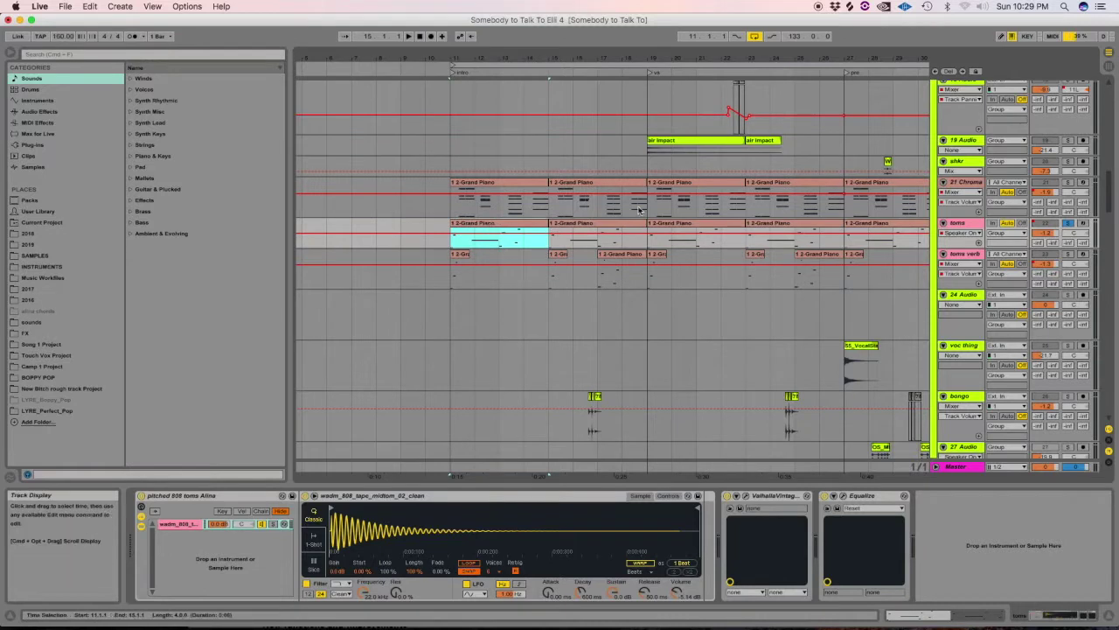
key(space)
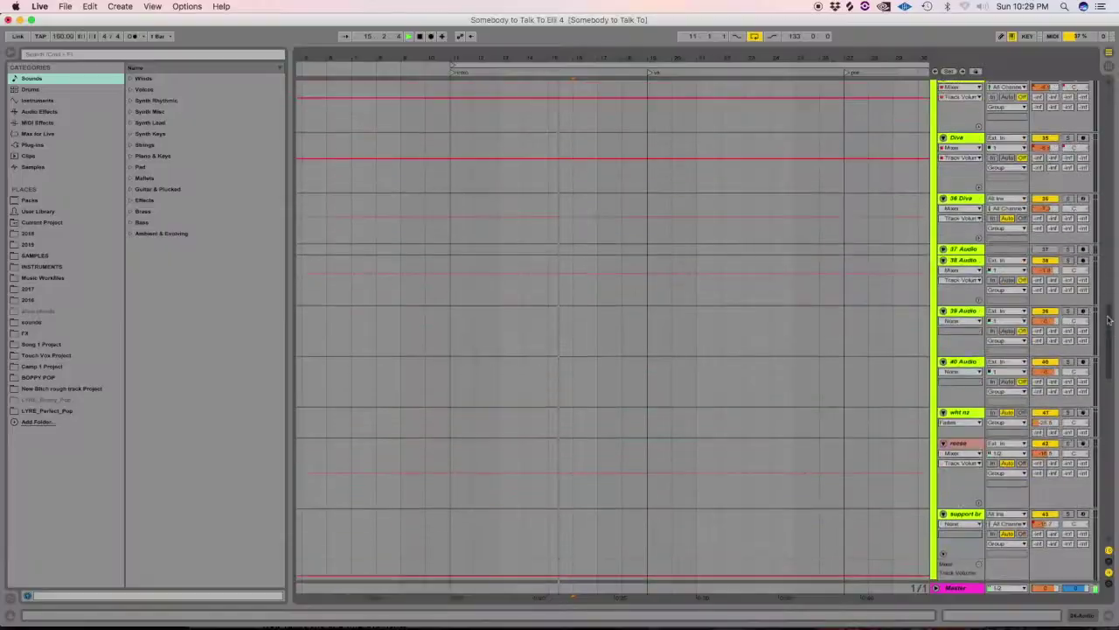
scroll(1090, 173, up, 10)
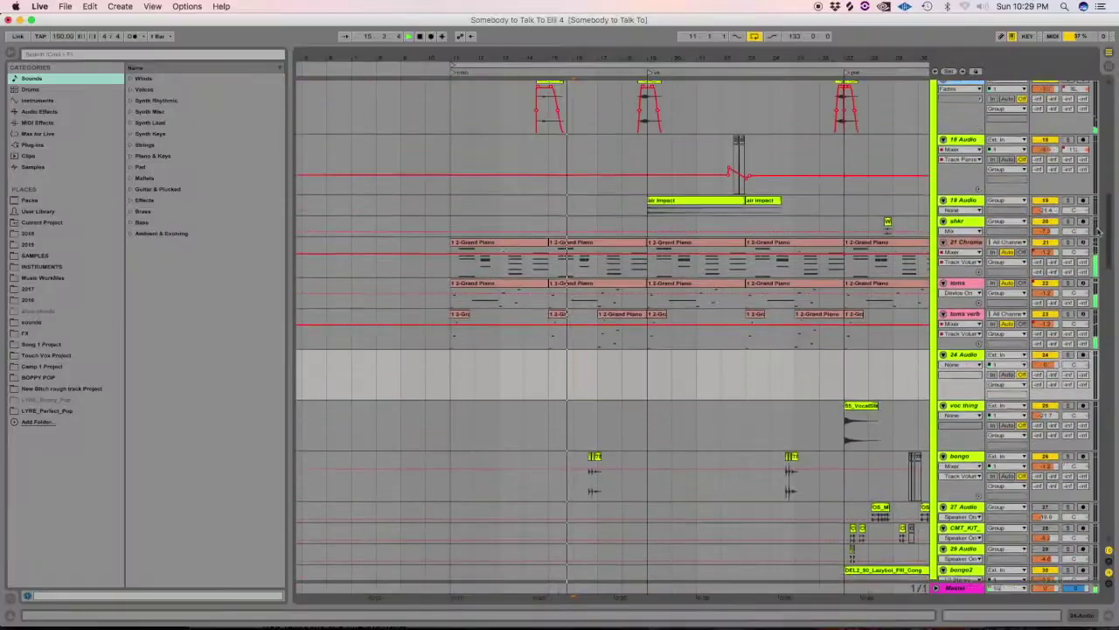
scroll(1090, 173, down, 20)
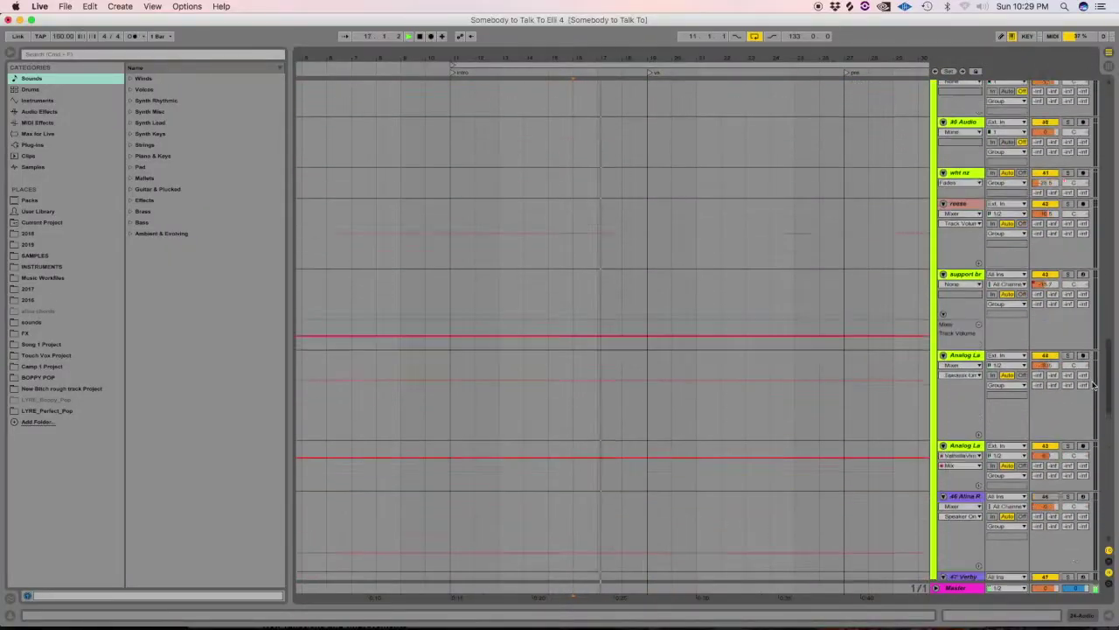
scroll(1080, 543, up, 20)
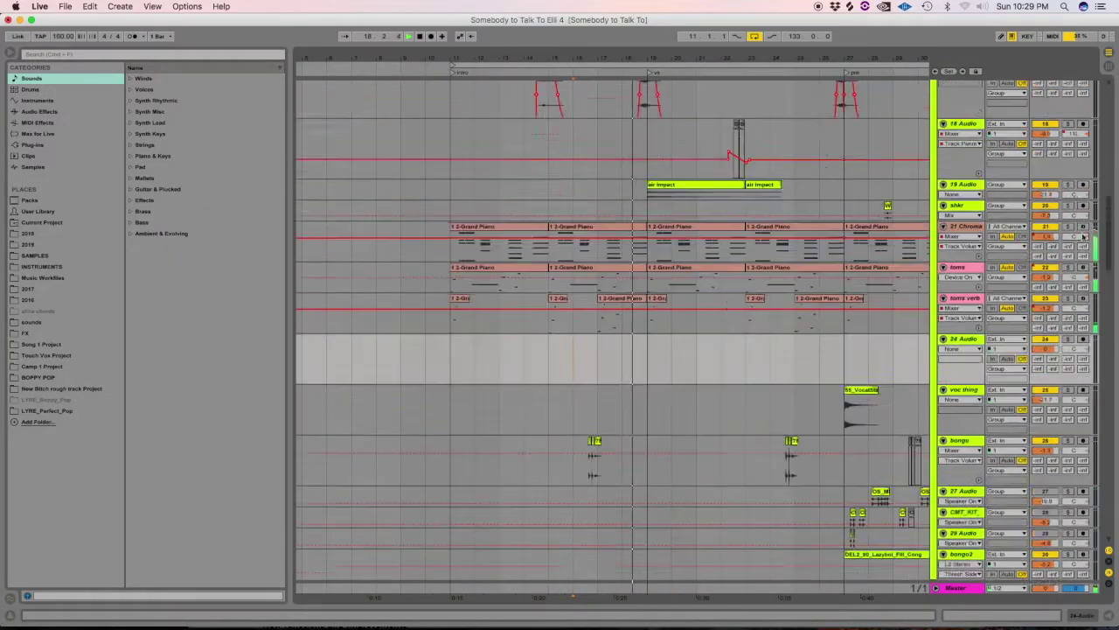
scroll(1081, 219, down, 1)
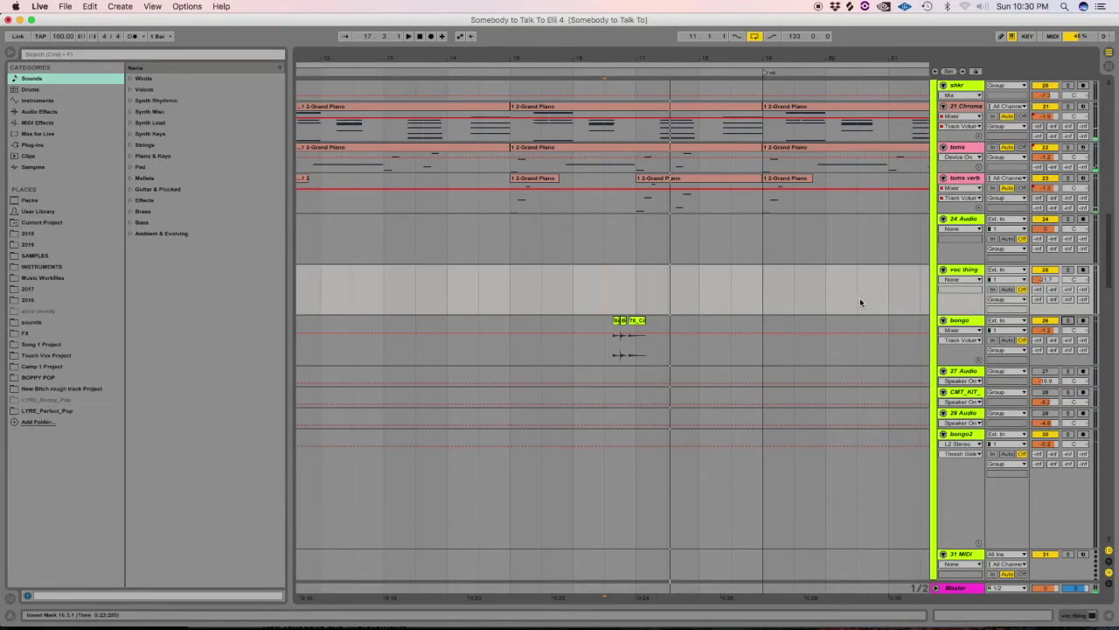
Solo the flute track, play its MIC_CHECK_ONE_TWO clip, and unsolo the track.
scroll(1109, 267, up, 8)
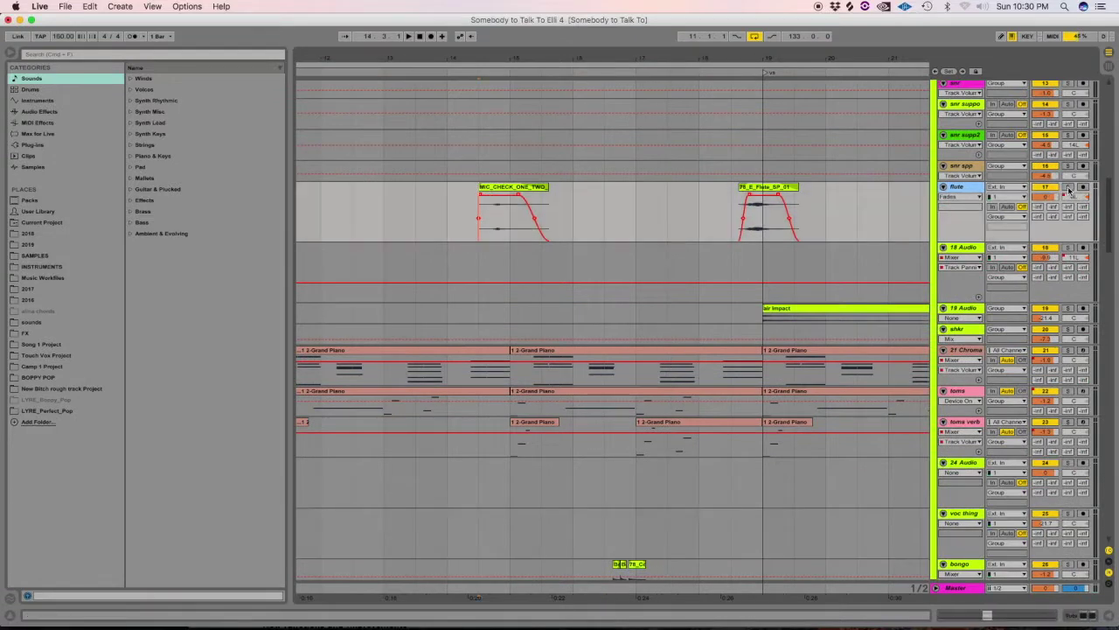
click(1068, 187)
key(space)
key(space)
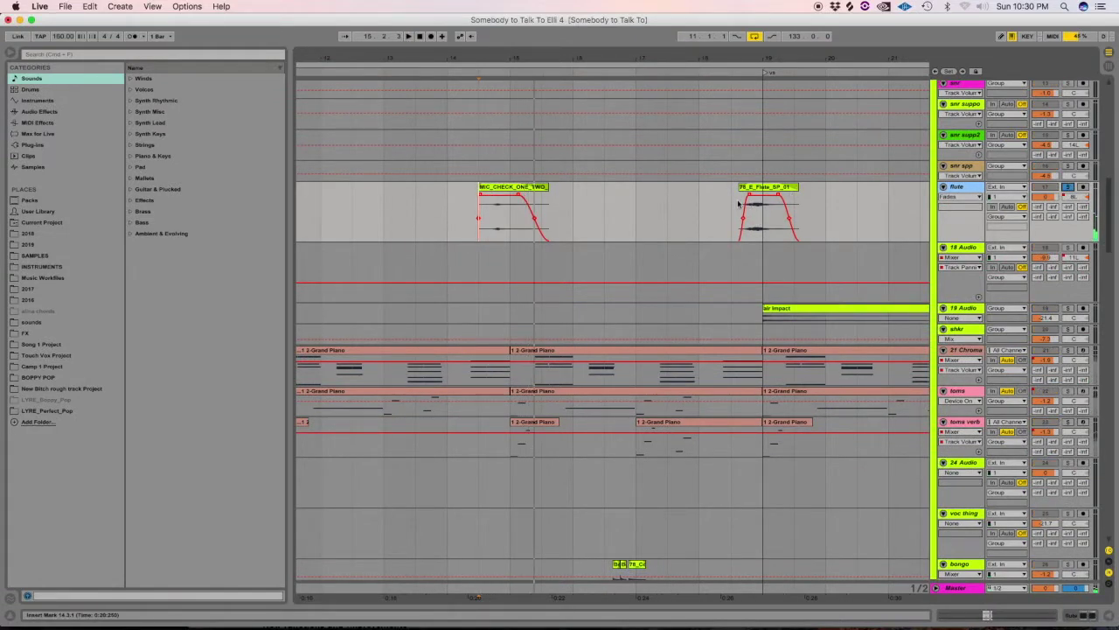
click(1069, 187)
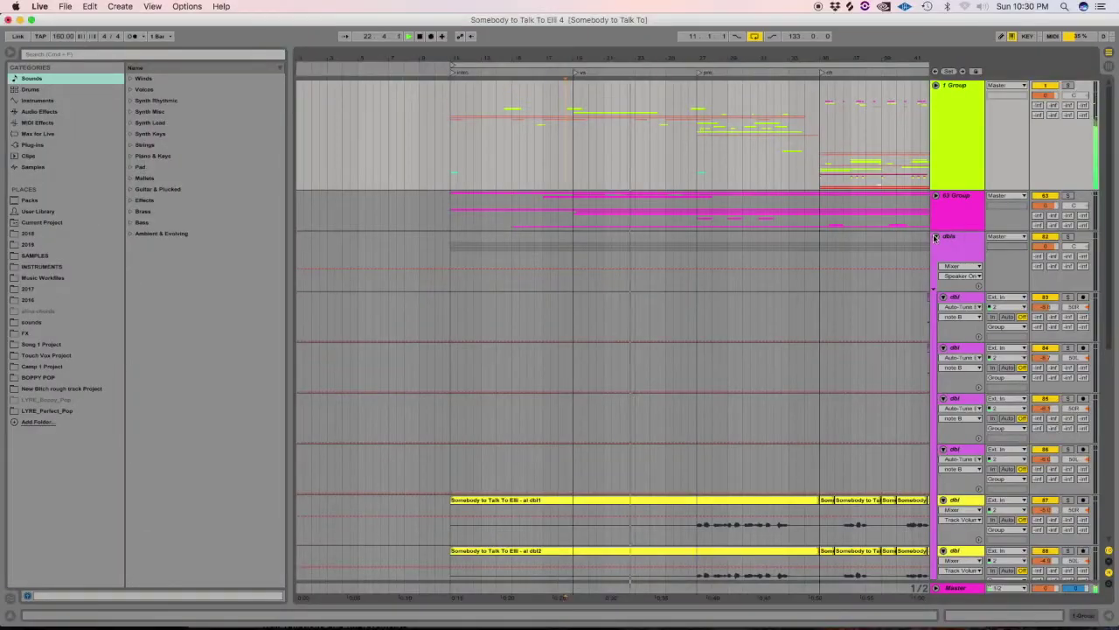
Collapse the dbls group, expand the 63 Group, and open the Doubler4 Stereo plug-in on the LEAD1 track.
click(935, 237)
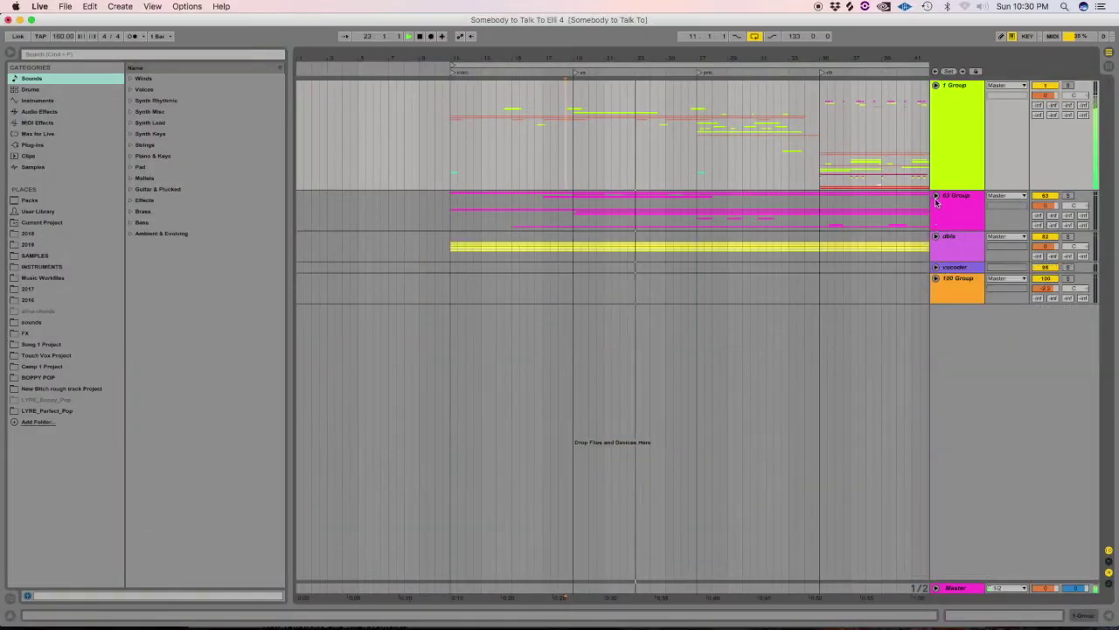
click(935, 195)
double_click(960, 357)
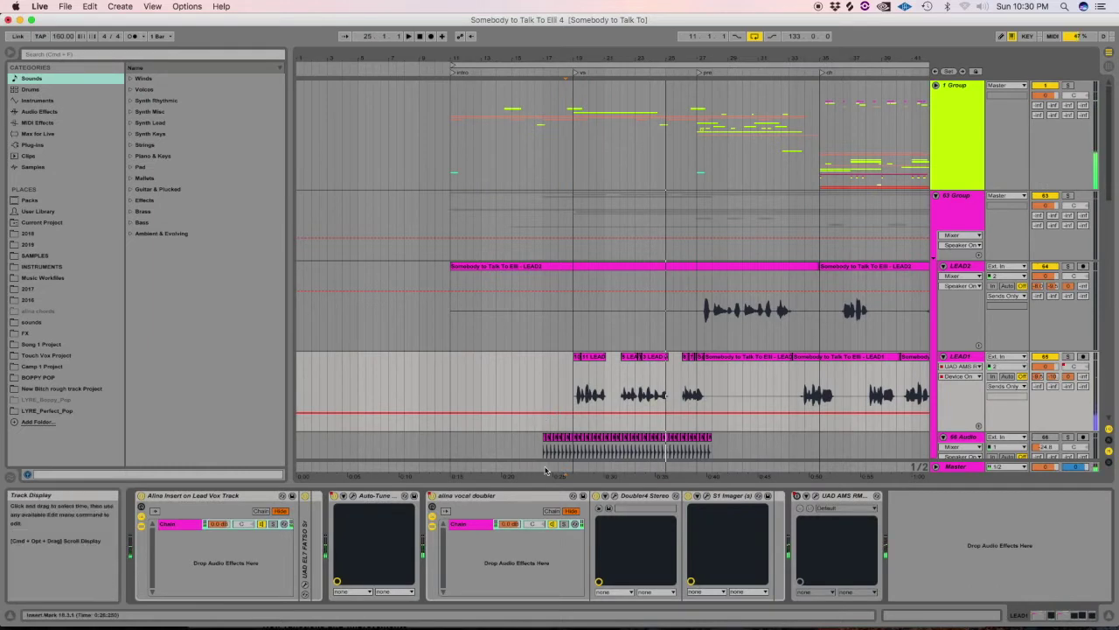
click(615, 495)
drag(139, 111, 536, 63)
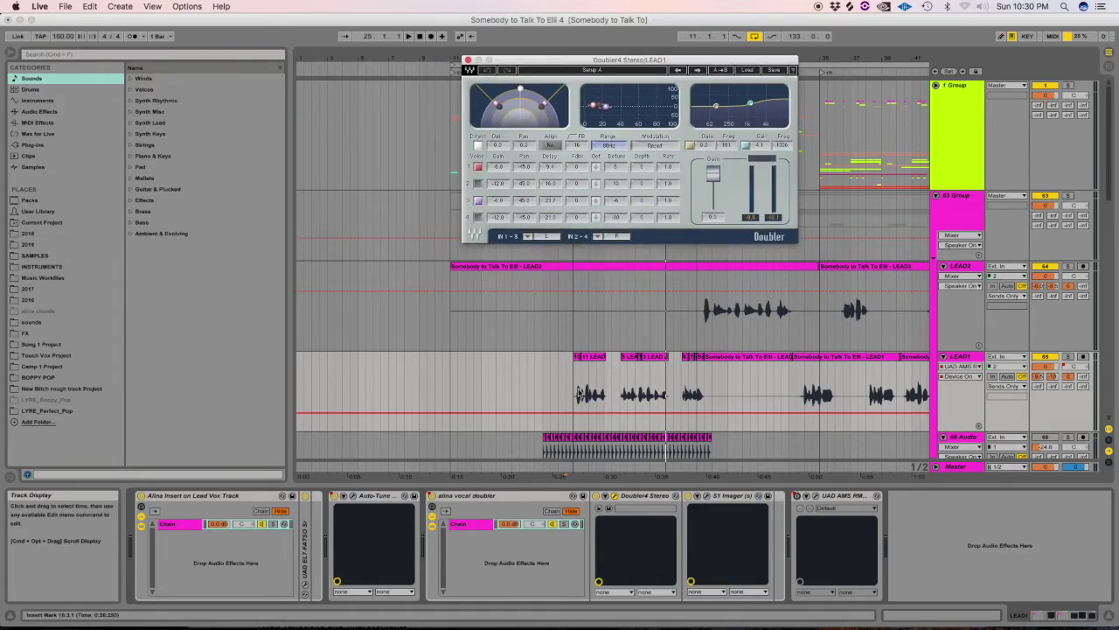
Place the insert marker at the start of the first LEAD1 clip and set the fixed grid to 1/8.
click(573, 395)
key(plus)
key(plus)
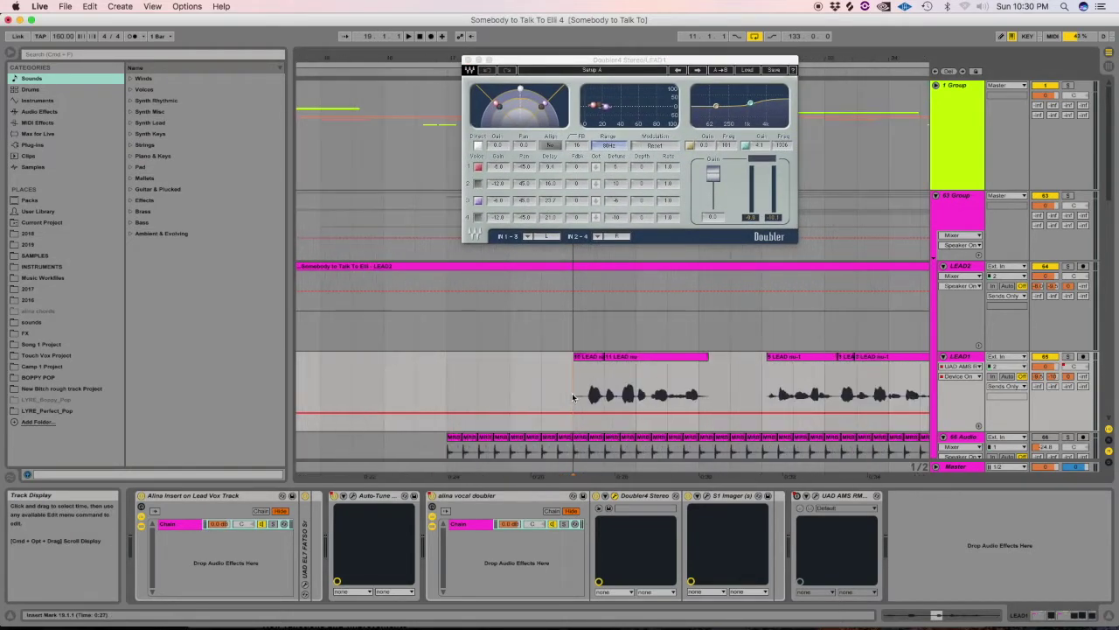
right_click(571, 392)
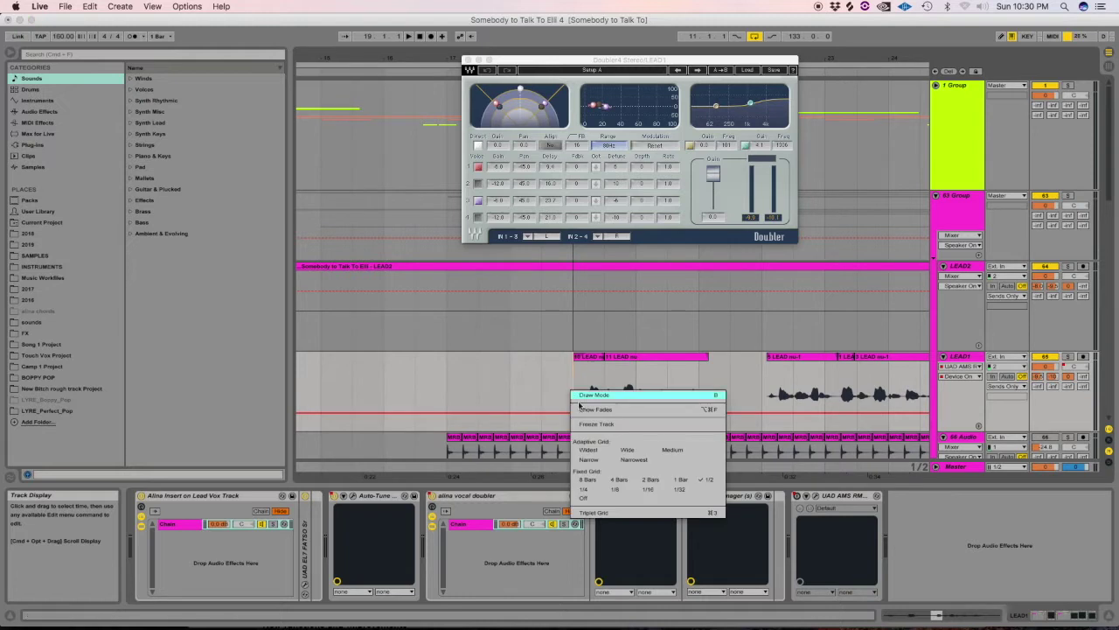
click(618, 489)
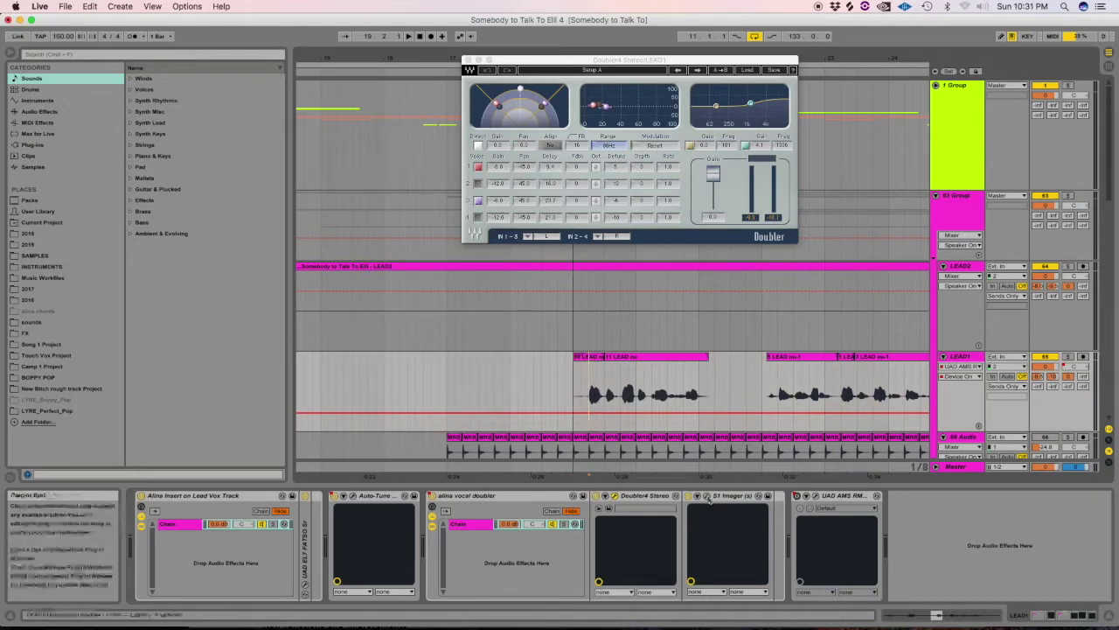
Open the S1 Imager plug-in on LEAD1 to inspect its stereo settings and toggle the device's activation.
click(706, 496)
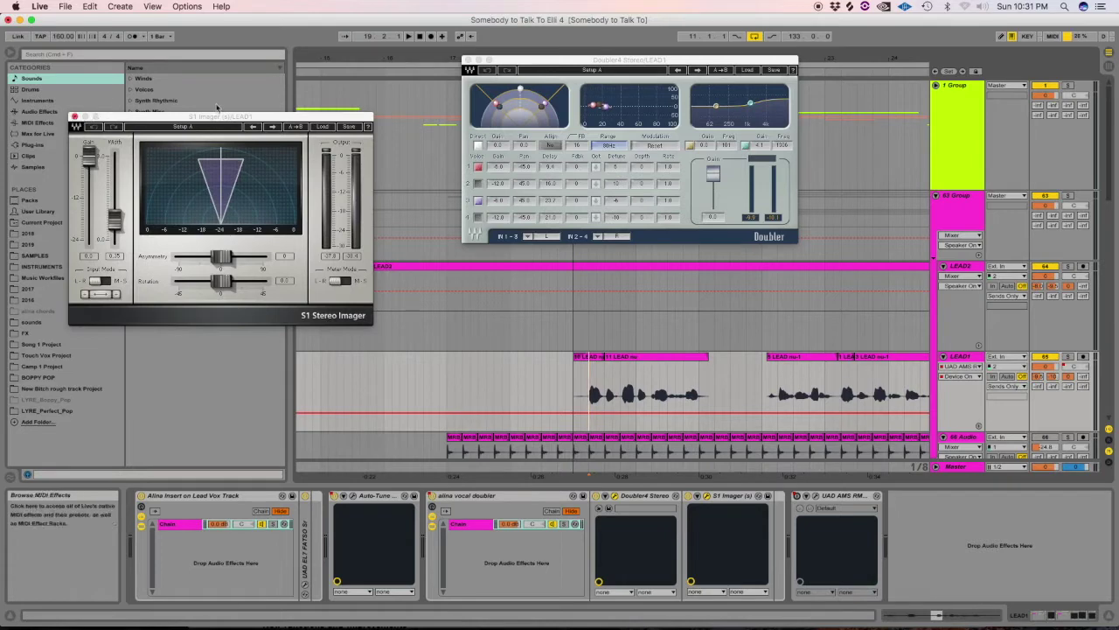
drag(153, 120, 435, 207)
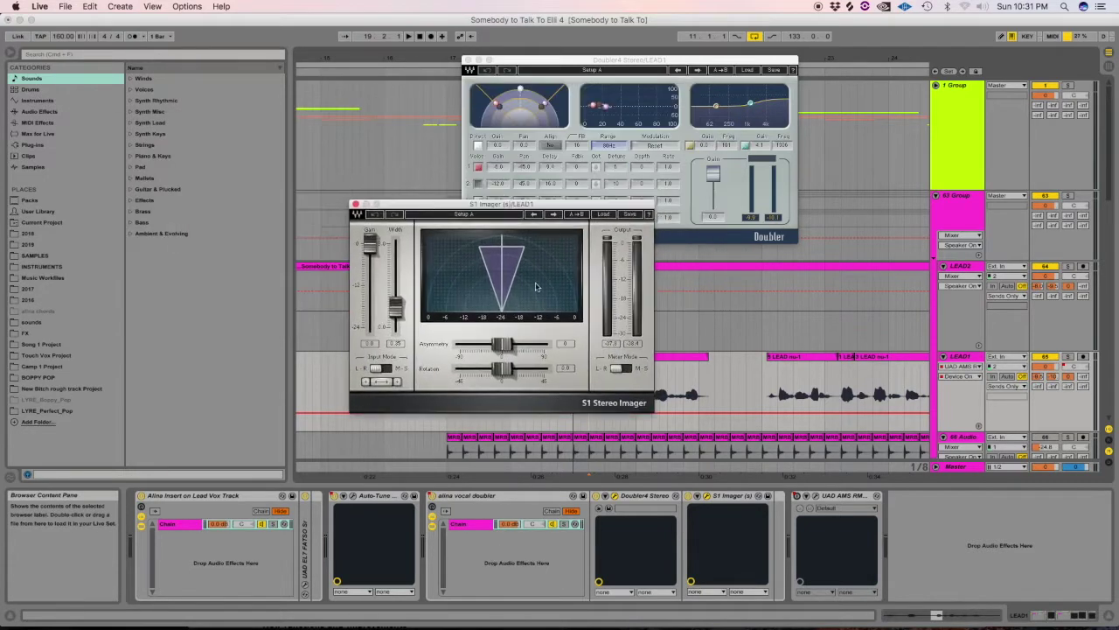
click(689, 496)
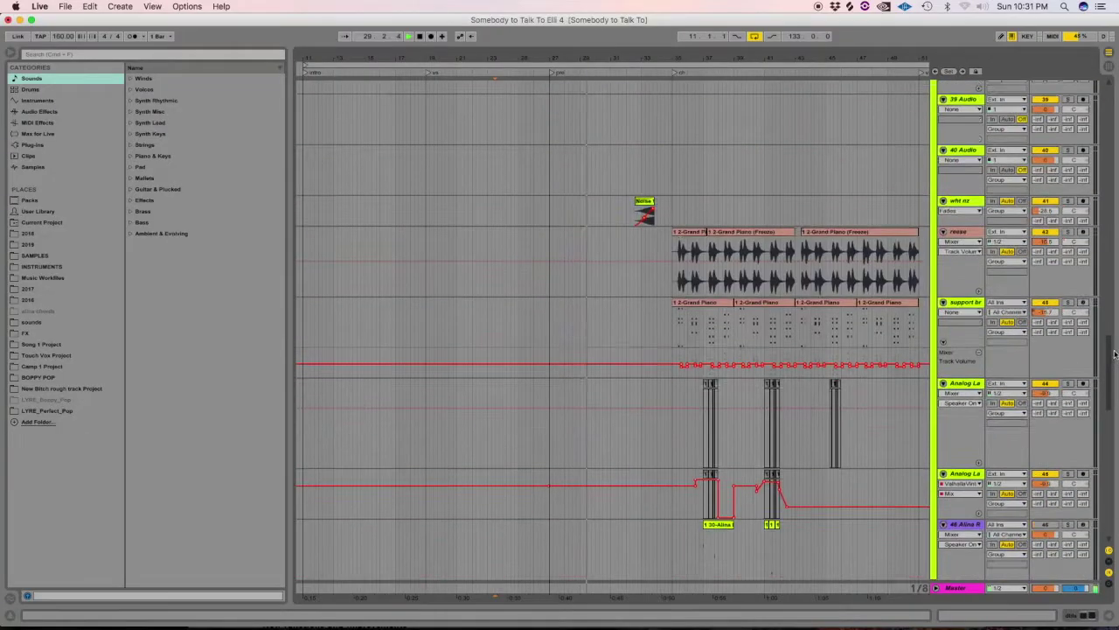
Fold the 1 Group and unfold the 63 Group to reach the lead vocal tracks.
scroll(1113, 353, up, 10)
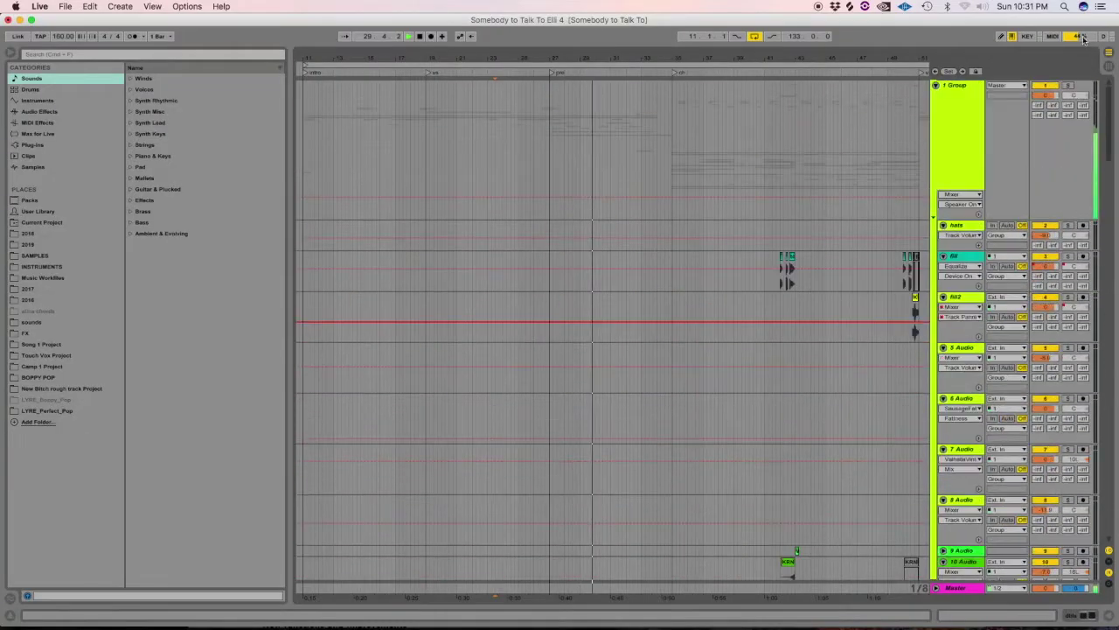
key(alt+u)
click(936, 195)
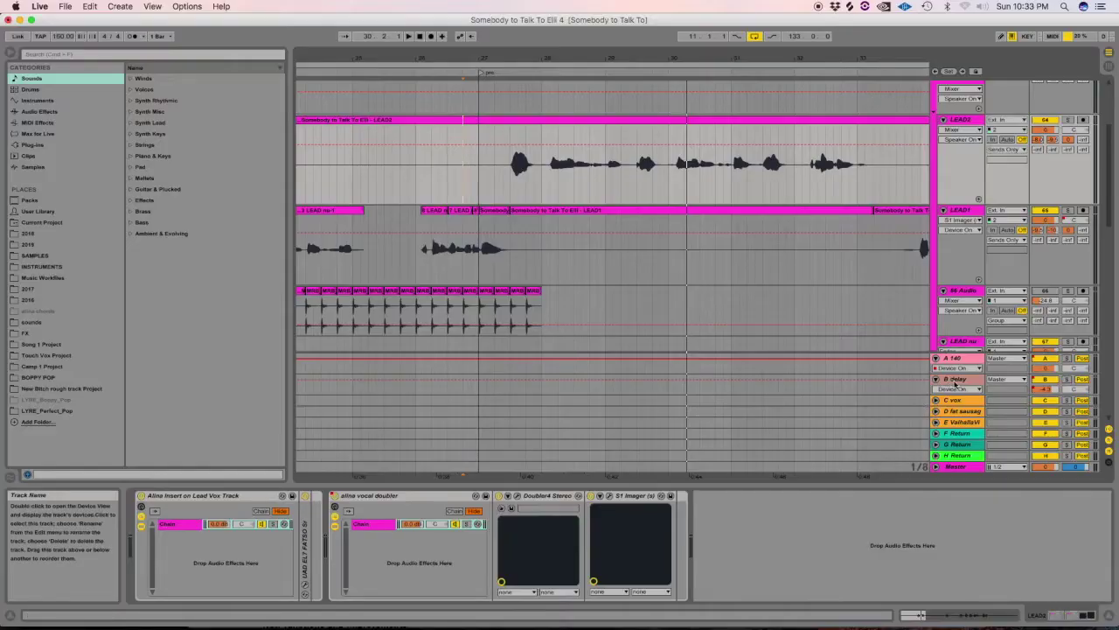
Show the devices on the B delay return, inspect the Replika XT delay settings, and close its window.
click(955, 380)
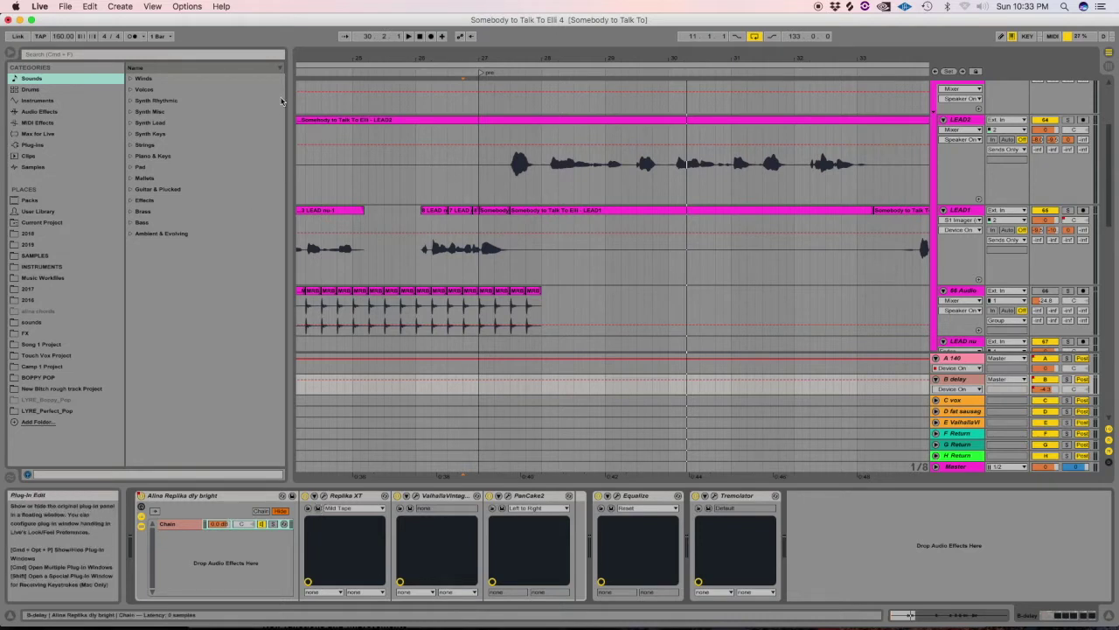
click(315, 495)
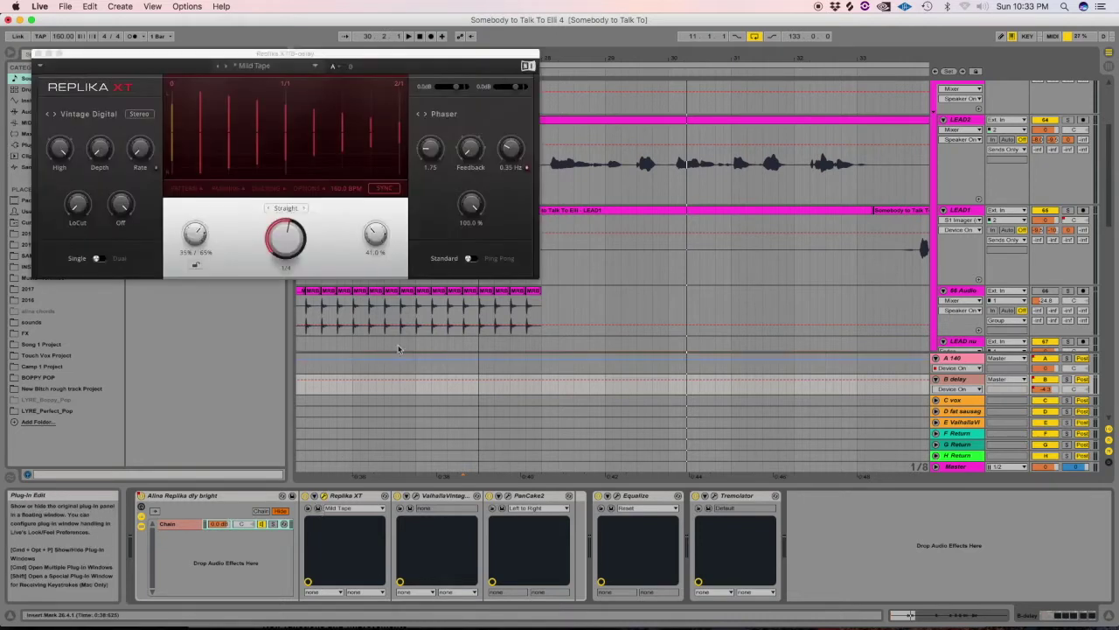
click(38, 52)
click(37, 54)
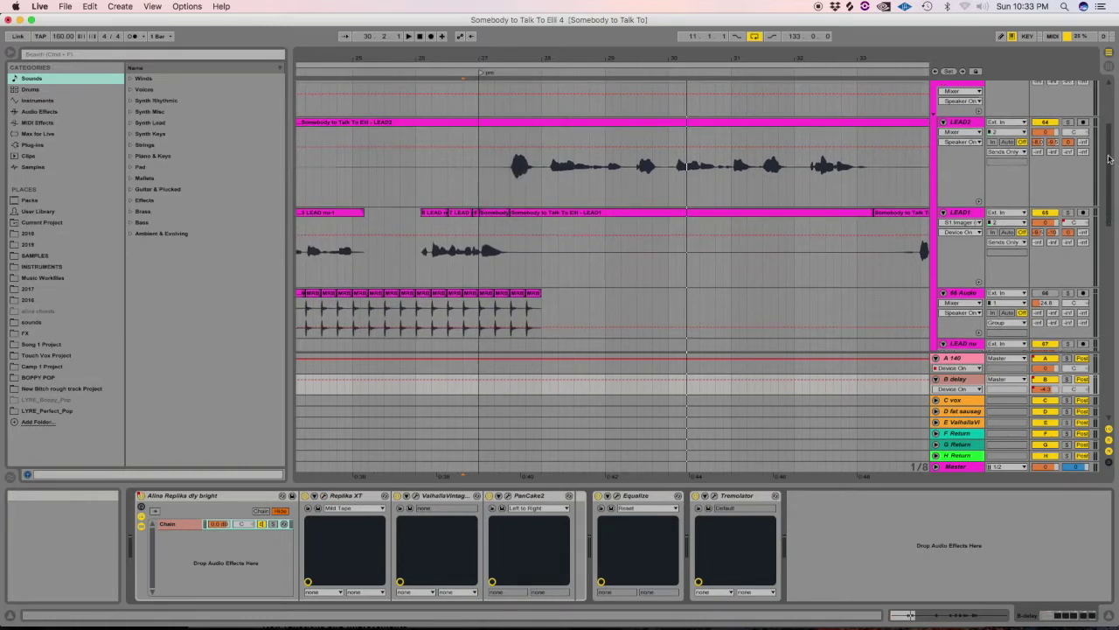
Open the Tremolator plug-in on the B delay return to inspect its settings, and close its window.
scroll(967, 276, down, 5)
click(716, 495)
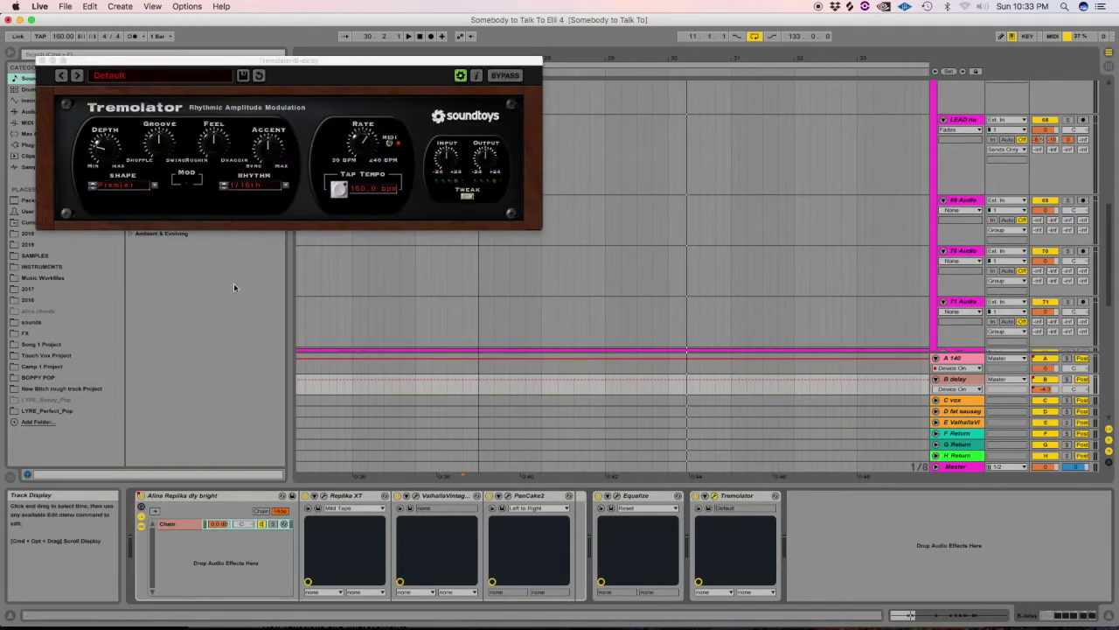
click(42, 60)
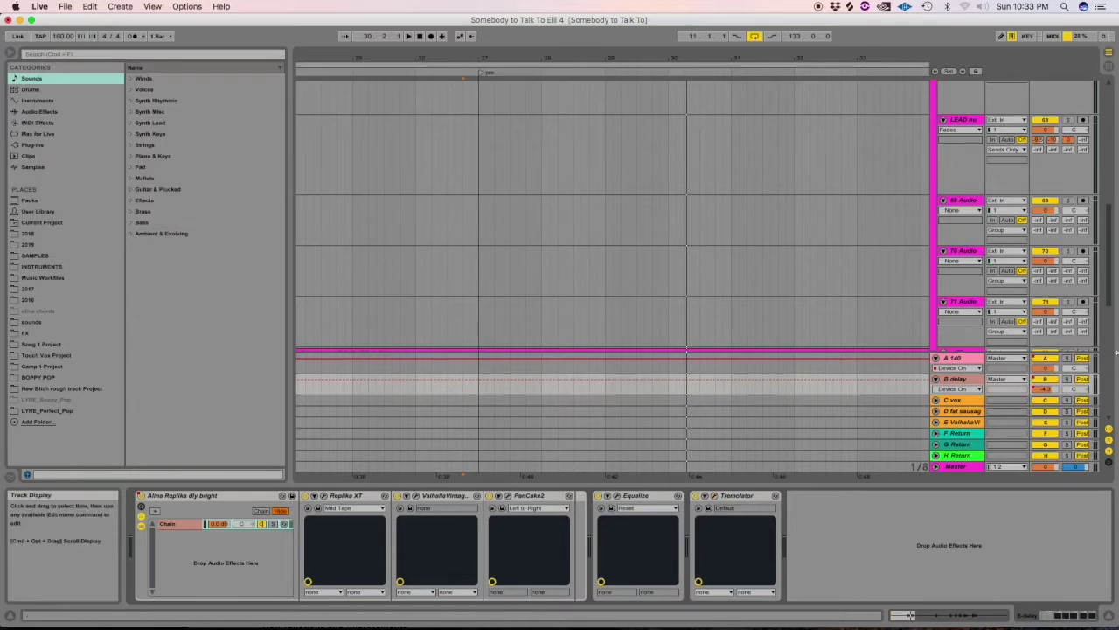
Audition the B delay return soloed from the pre marker, and play the LEAD2 vocal from bar 30 in the full mix.
click(482, 387)
key(space)
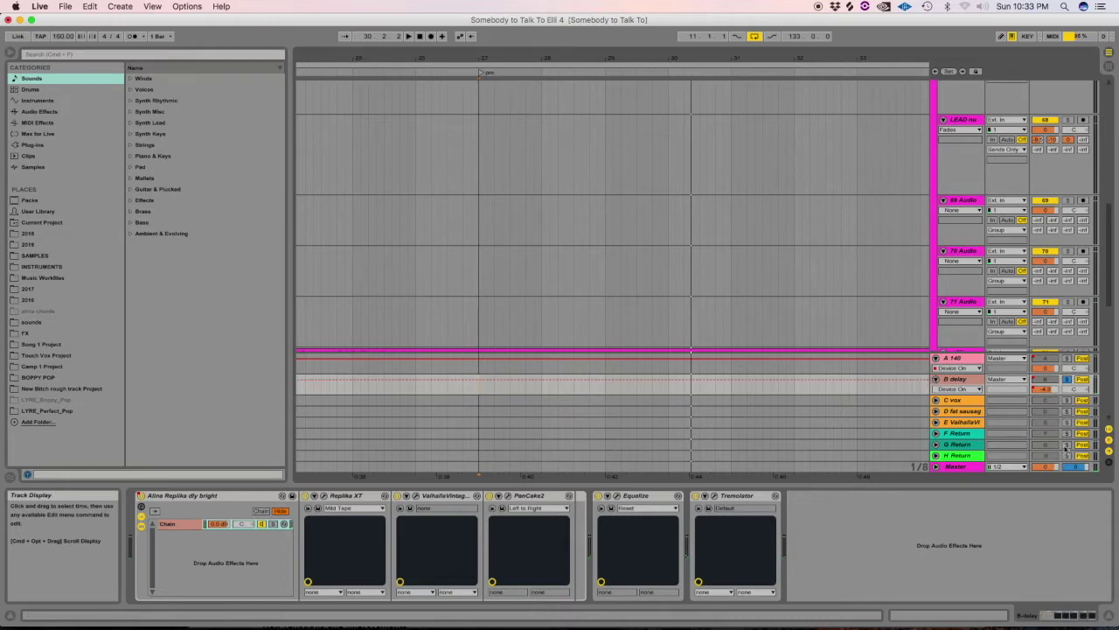
drag(1110, 300, 1116, 151)
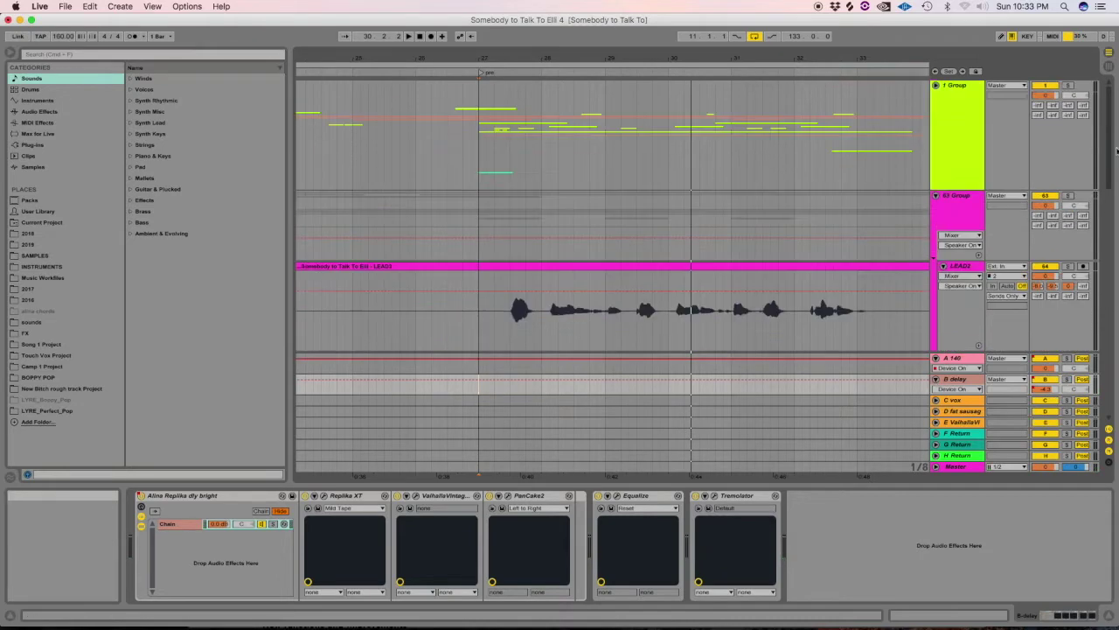
click(709, 318)
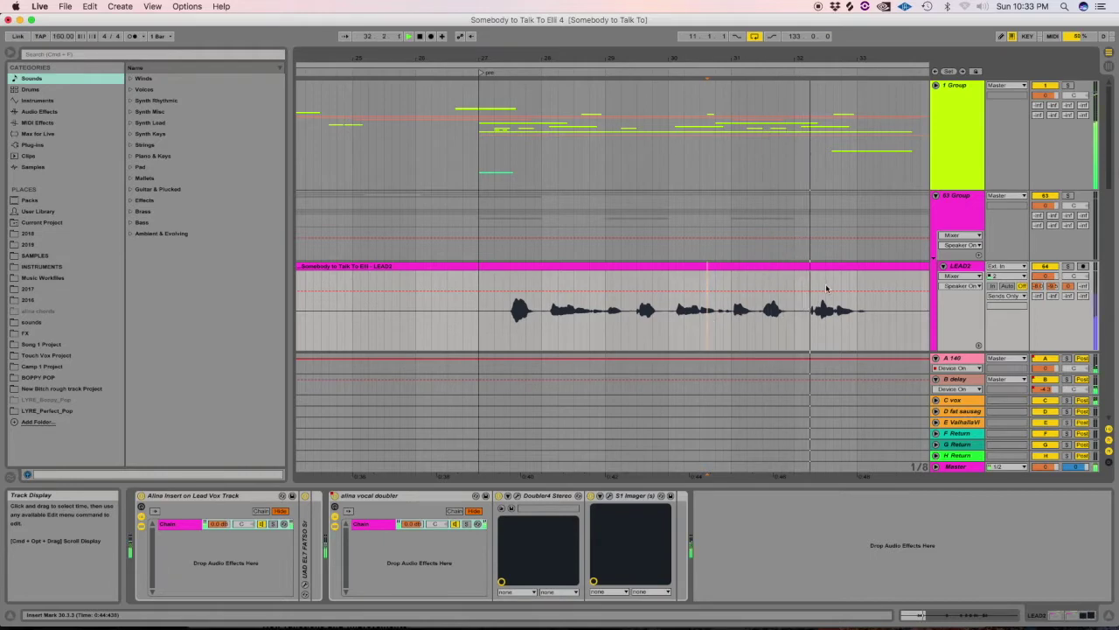
Hide the device view and play the arrangement into the chorus to audition the echo track's vocal clips.
key(minus)
key(super+alt+l)
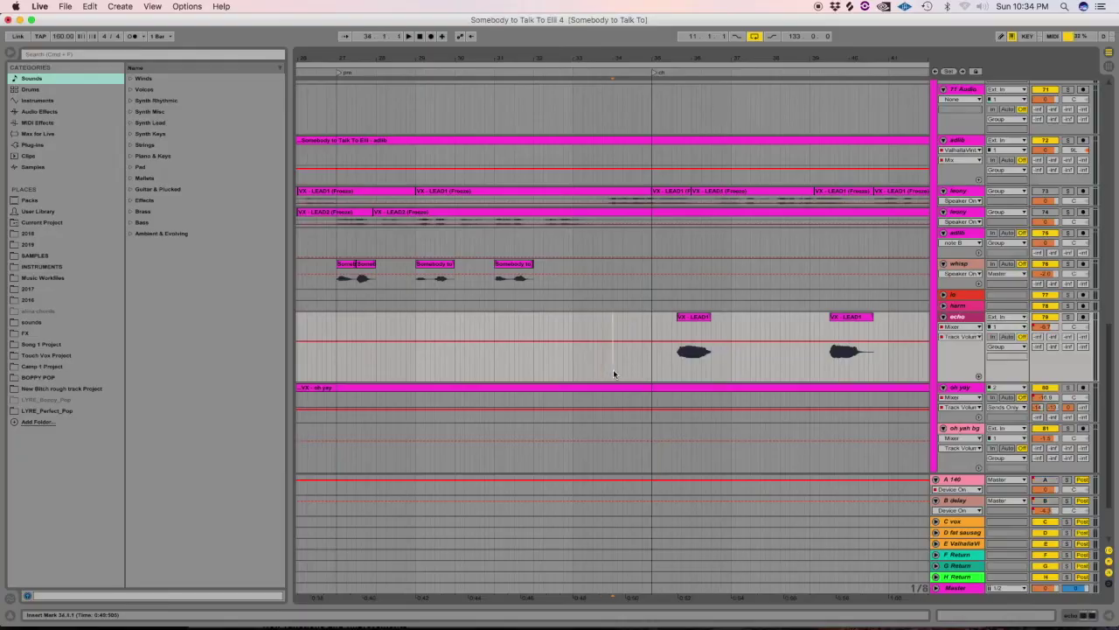
key(space)
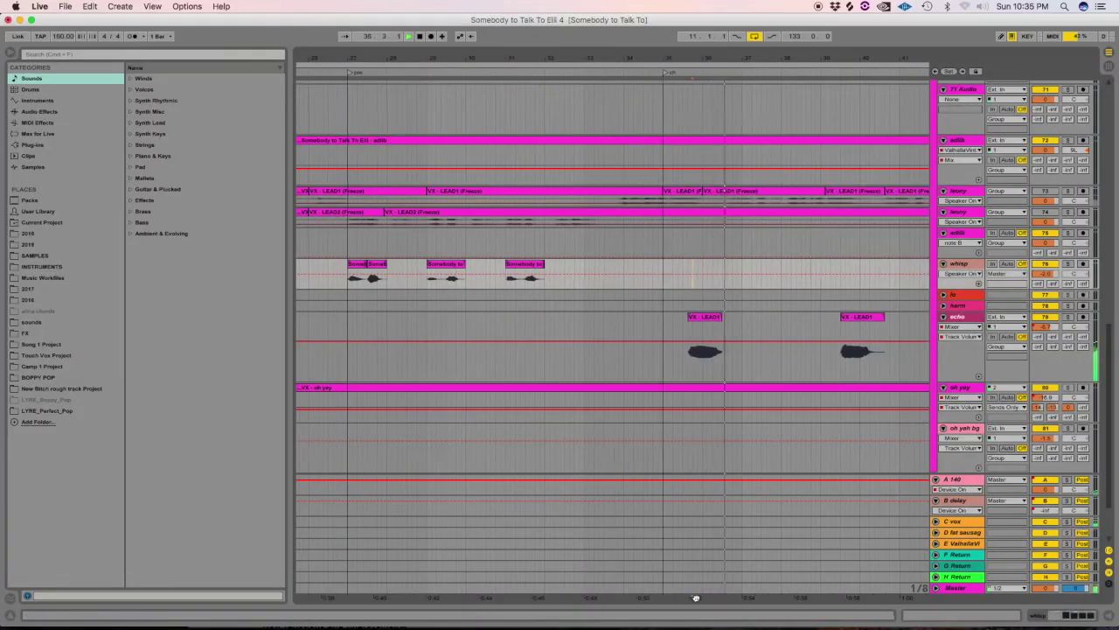
scroll(890, 261, right, 5)
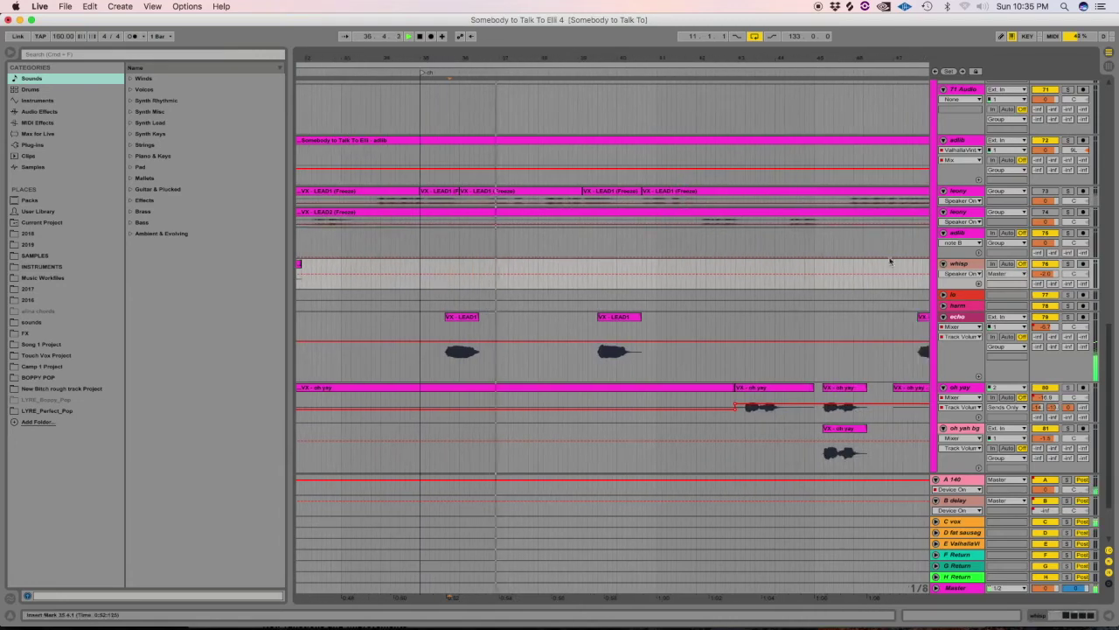
Open the Serum plug-in on the Verby Chord Pluck track to inspect its sound.
scroll(1109, 348, up, 3)
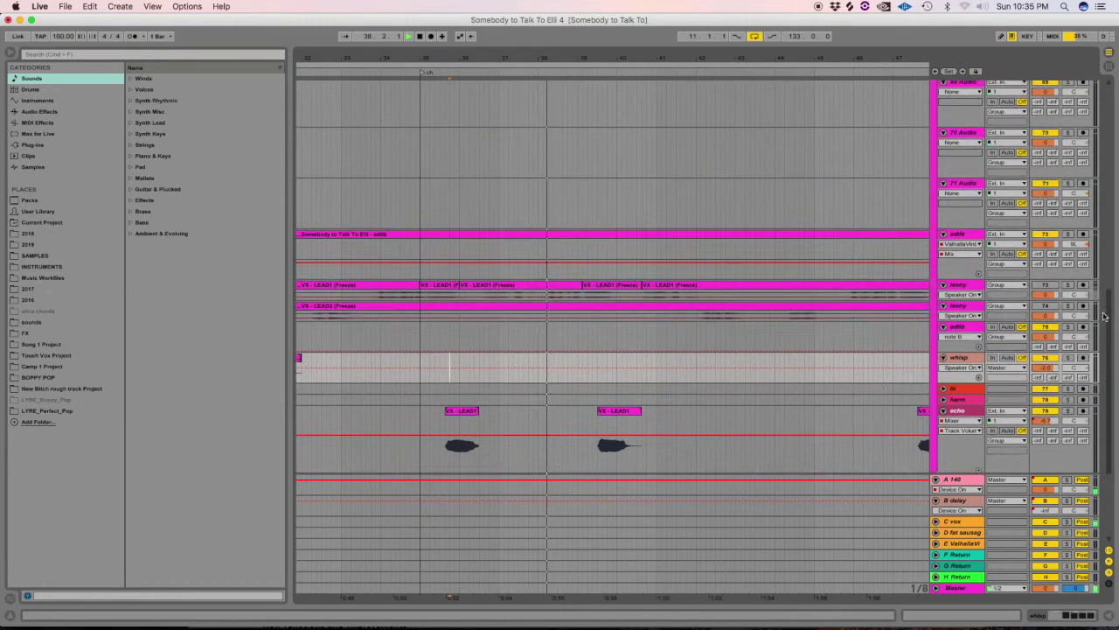
drag(1106, 332, 1106, 400)
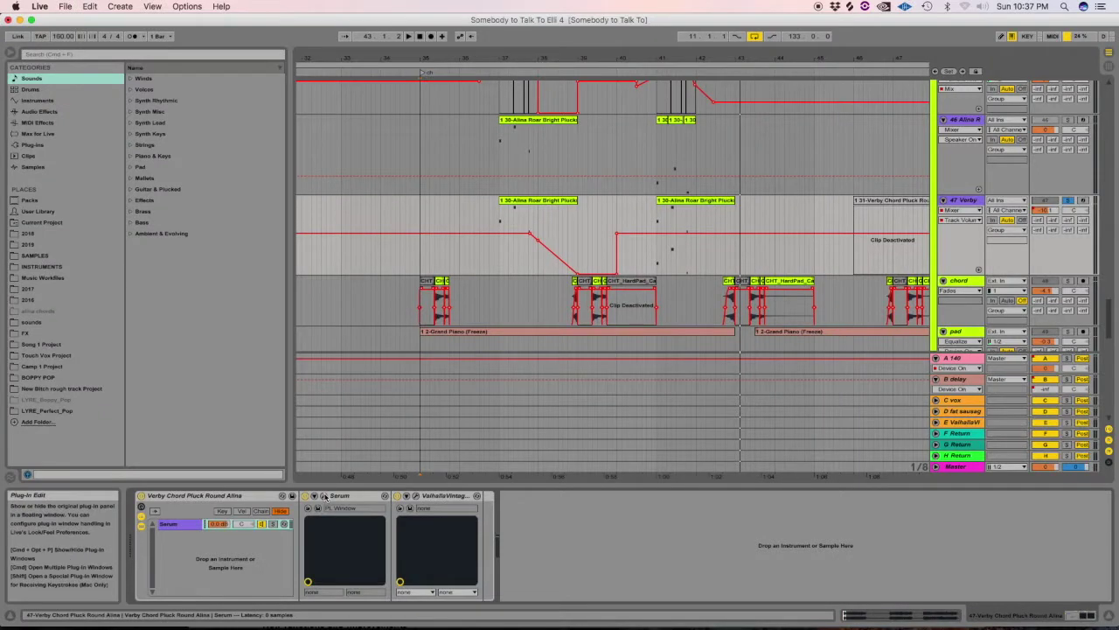
click(324, 495)
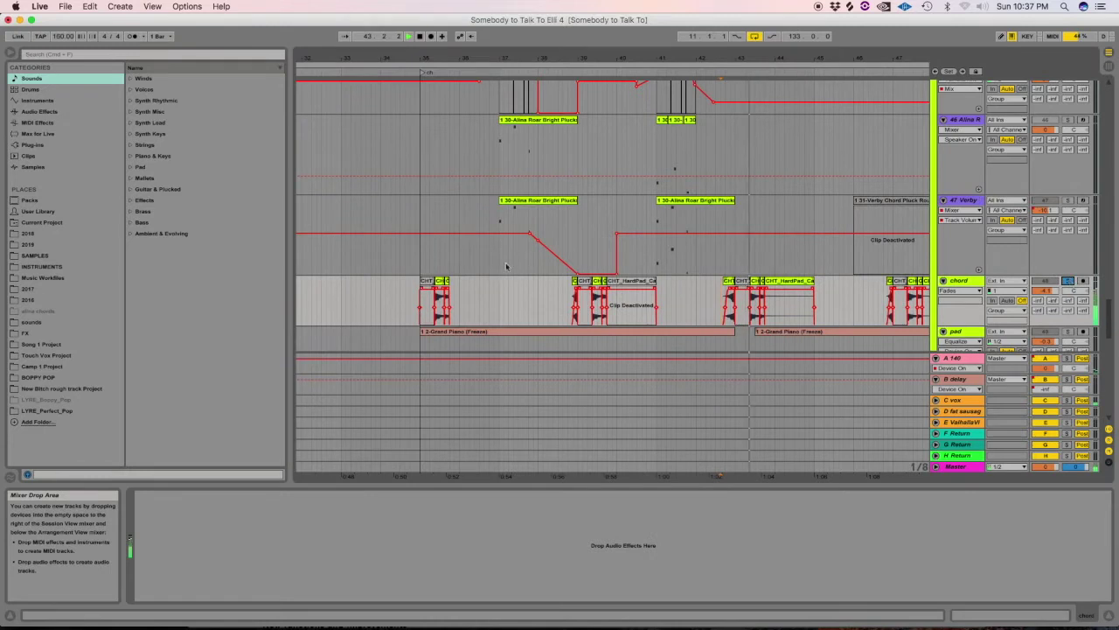
Stop playback, hide the device view, and select the CHT_HardPad_Cadd2_FRK clip just before bar 43 on the chord track.
key(space)
key(plus)
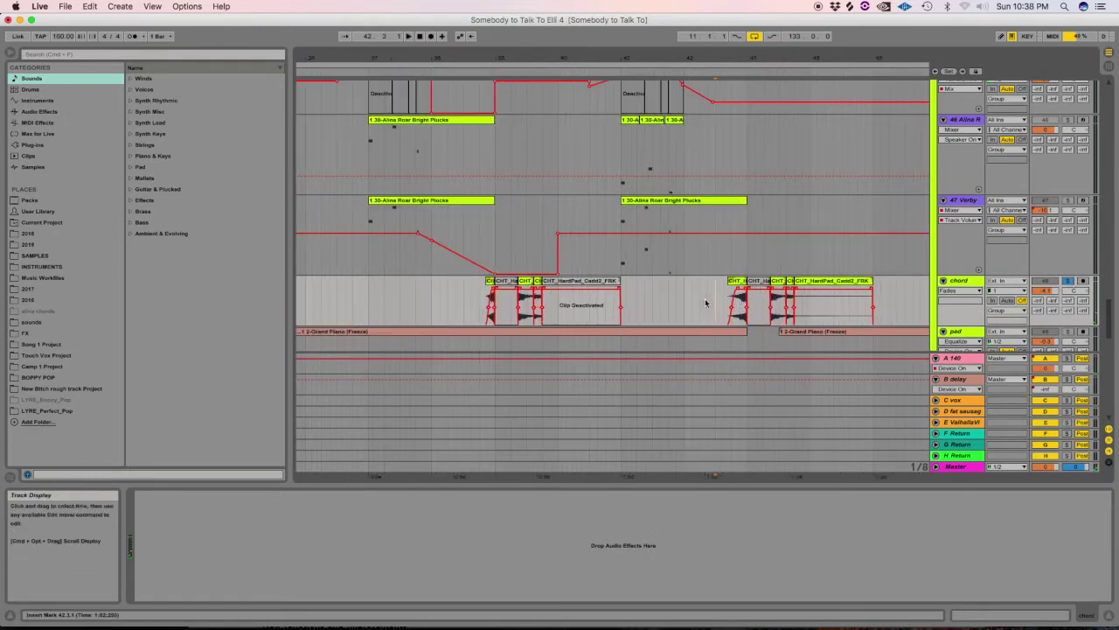
key(super+alt+l)
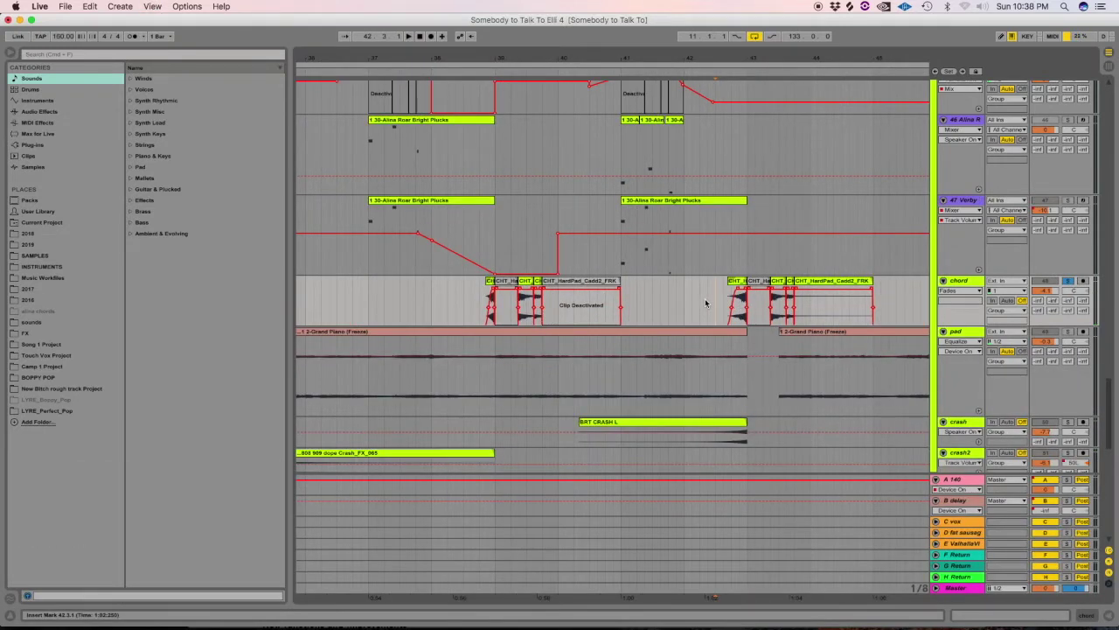
key(plus)
key(plus)
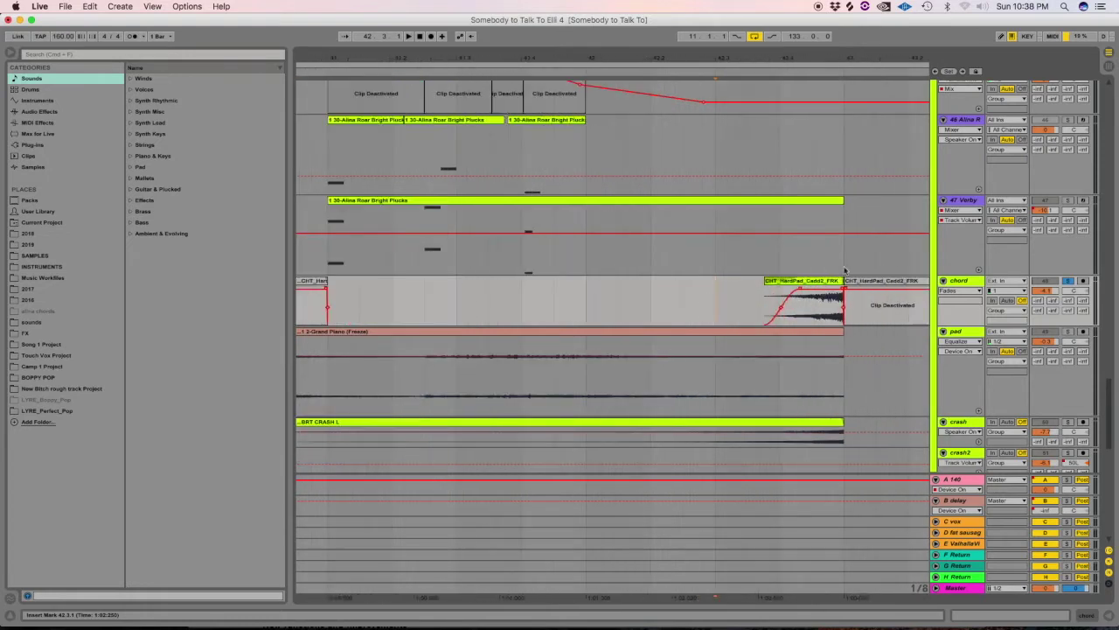
click(808, 284)
key(minus)
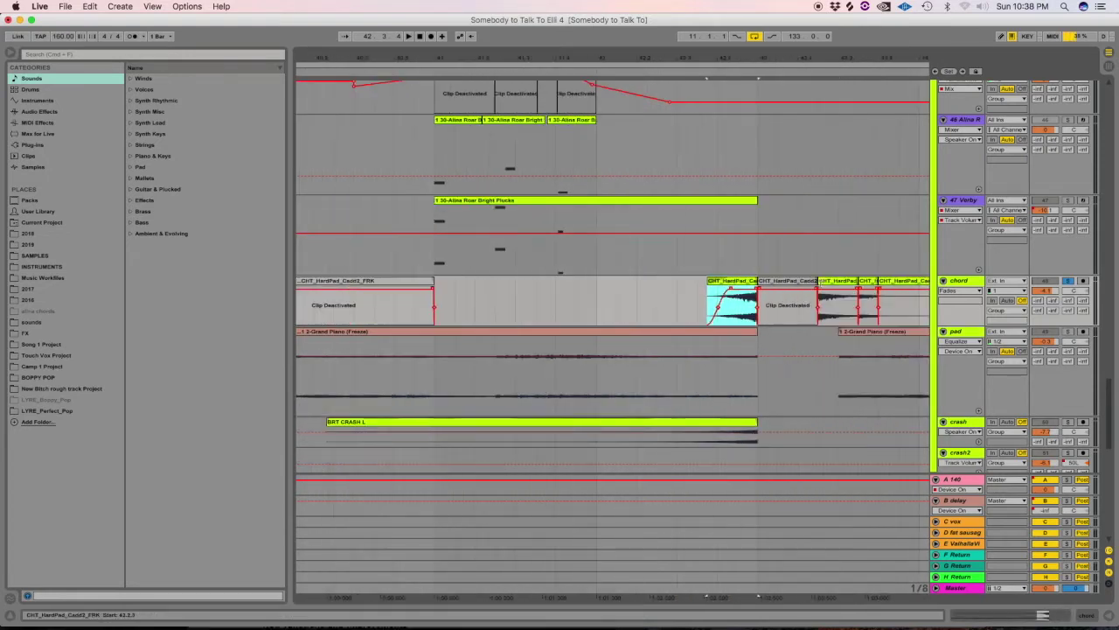